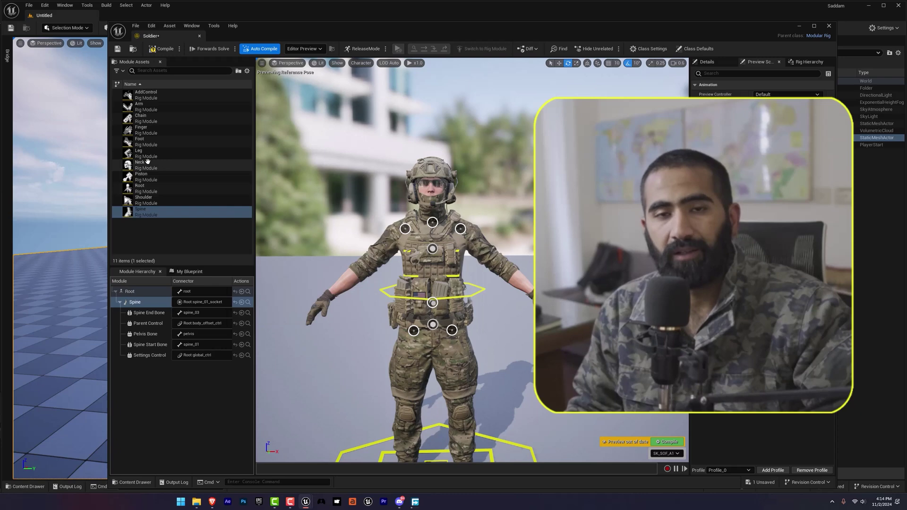
Step: Attach the Leg module to the soldier's thigh_r socket under the Spine module
click(140, 153)
drag(420, 327, 414, 330)
right_drag(413, 330, 394, 390)
right_drag(406, 284, 397, 311)
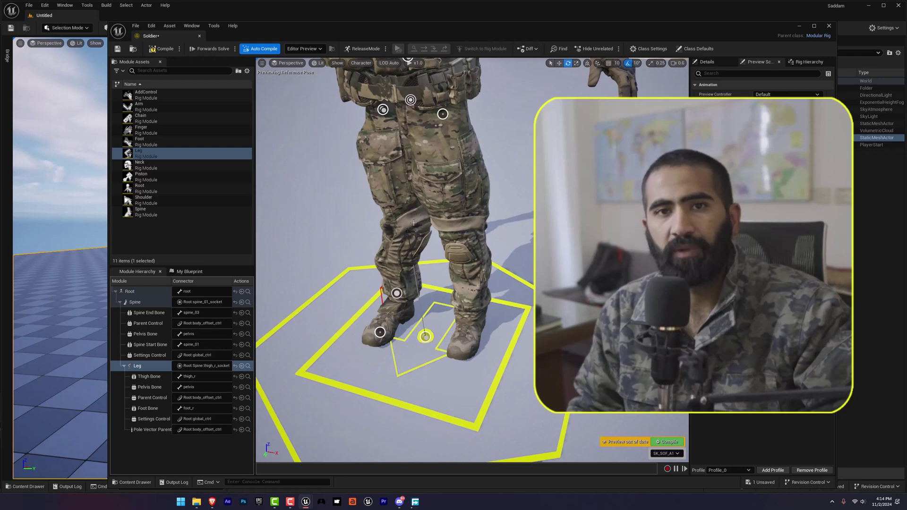
right_drag(414, 222, 407, 186)
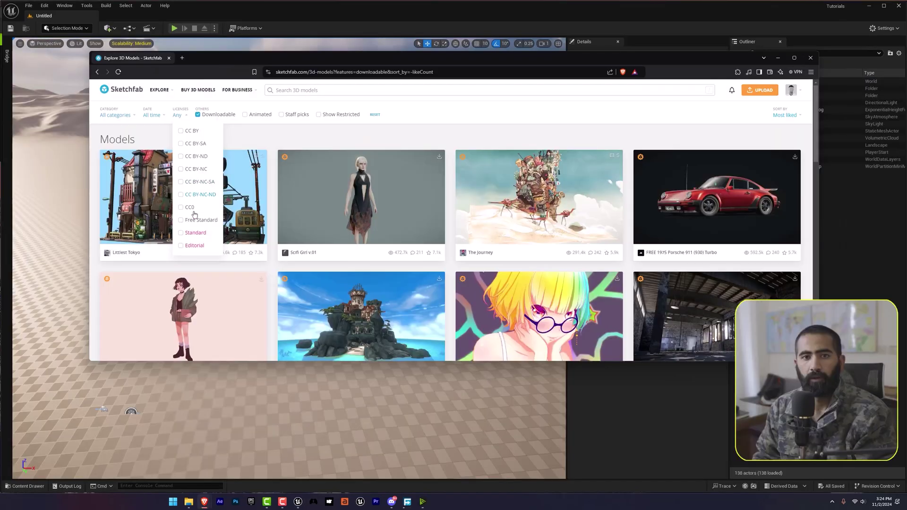
Step: Filter the downloadable Sketchfab models by the licenses CC BY, CC BY-SA, CC BY-ND, CC BY-NC, CC BY-NC-SA, CC BY-NC-ND, CC0 and Free Standard
click(182, 135)
click(183, 145)
click(183, 157)
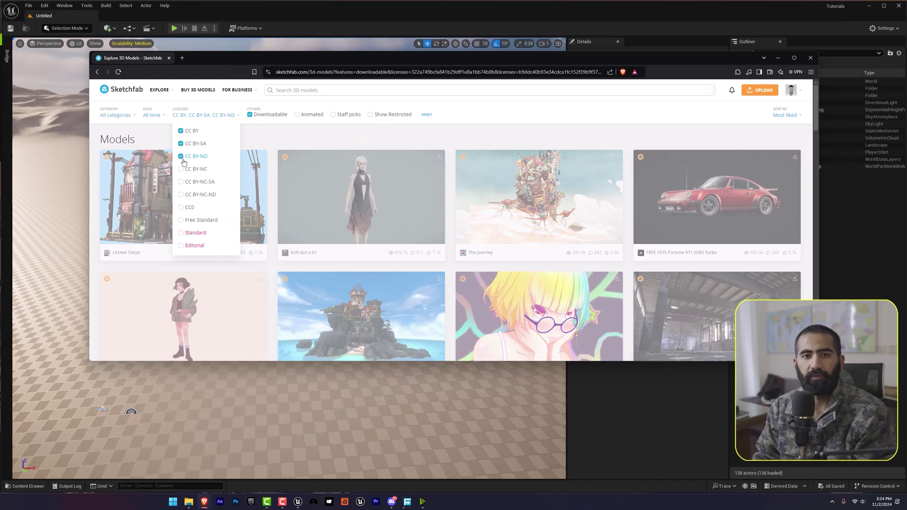
click(183, 169)
click(187, 195)
click(186, 181)
click(187, 207)
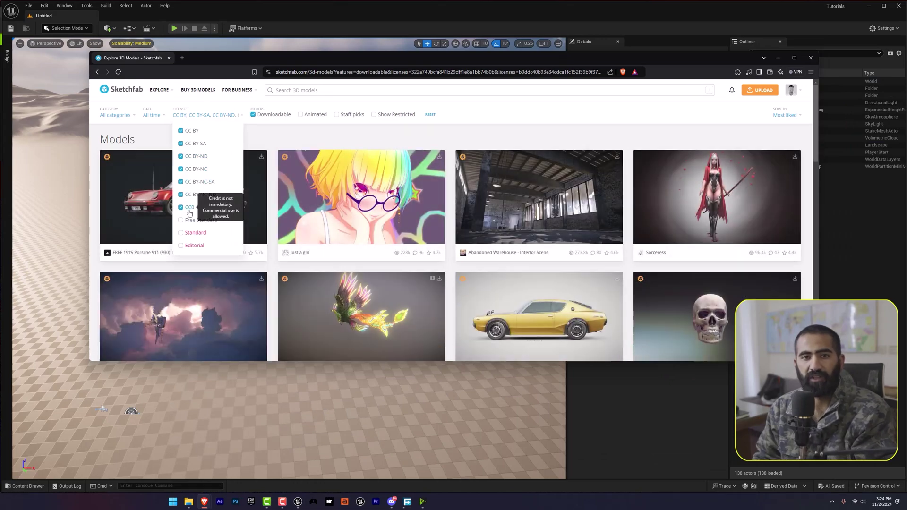
click(189, 220)
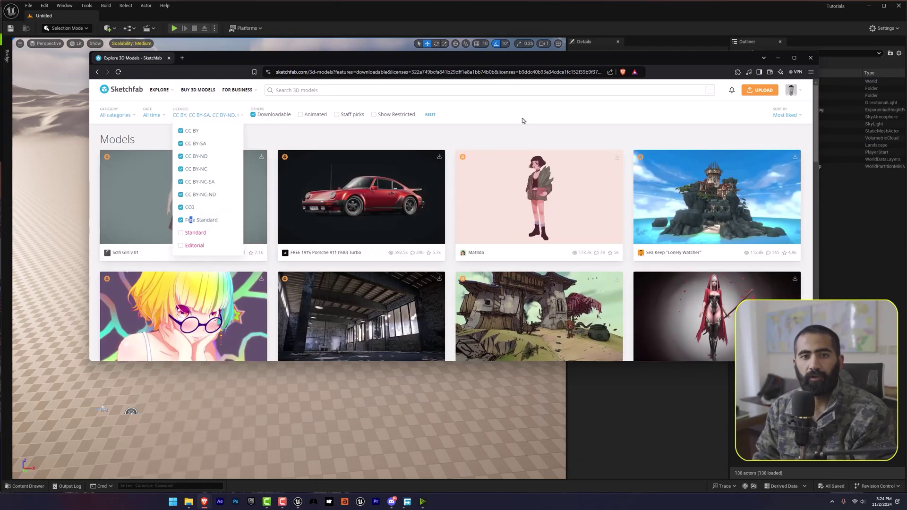
click(522, 121)
scroll(250, 290, down, 6)
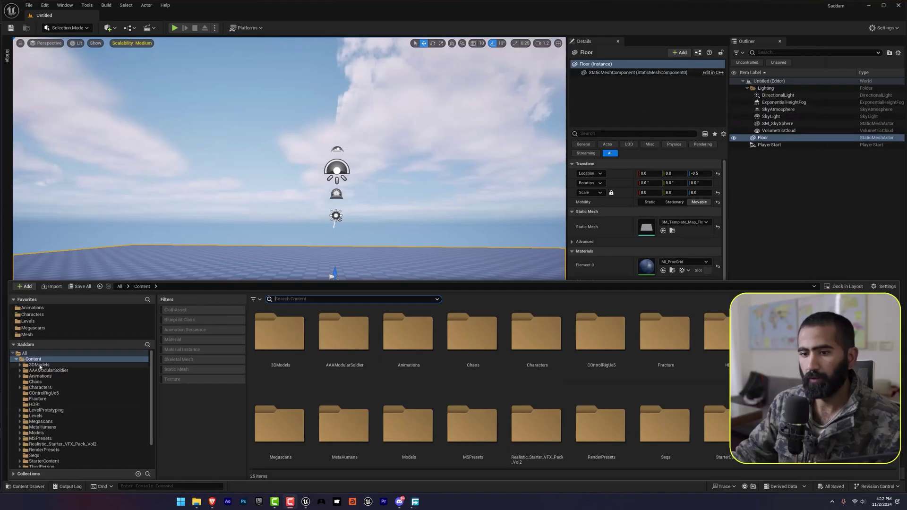
Step: In Unreal Editor, create a folder named ControlRig inside the Content folder
right_click(37, 361)
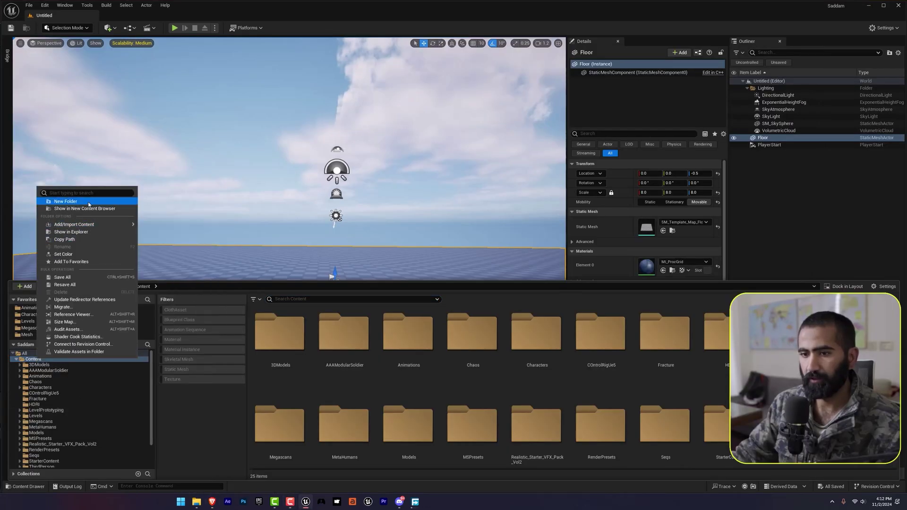
click(65, 202)
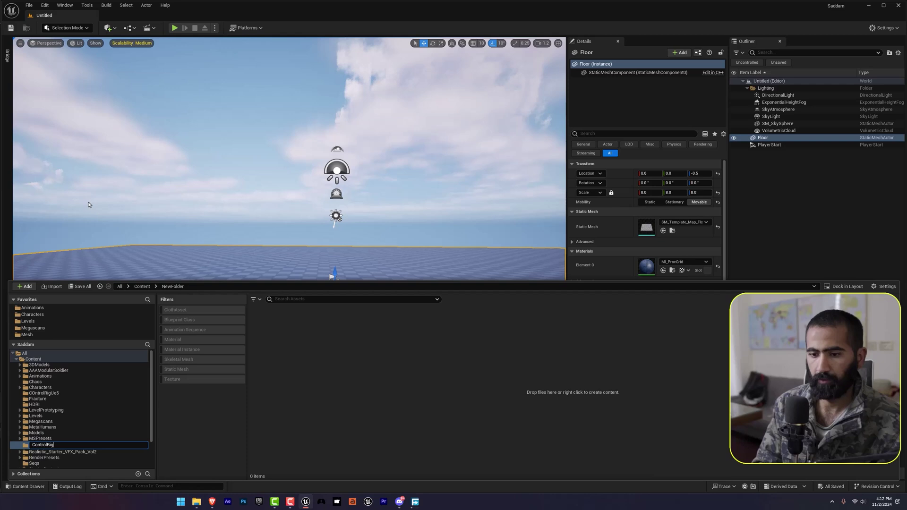
key(Return)
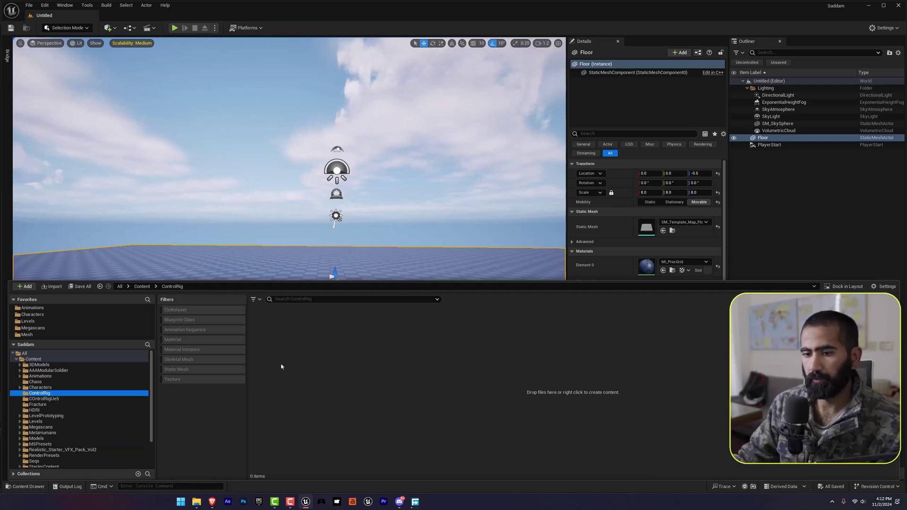
right_click(282, 367)
mouse_move(310, 194)
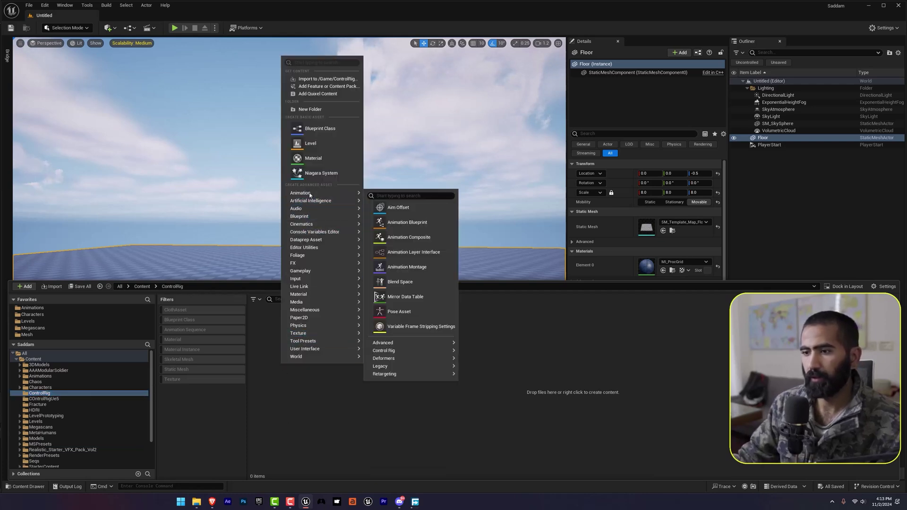
mouse_move(406, 351)
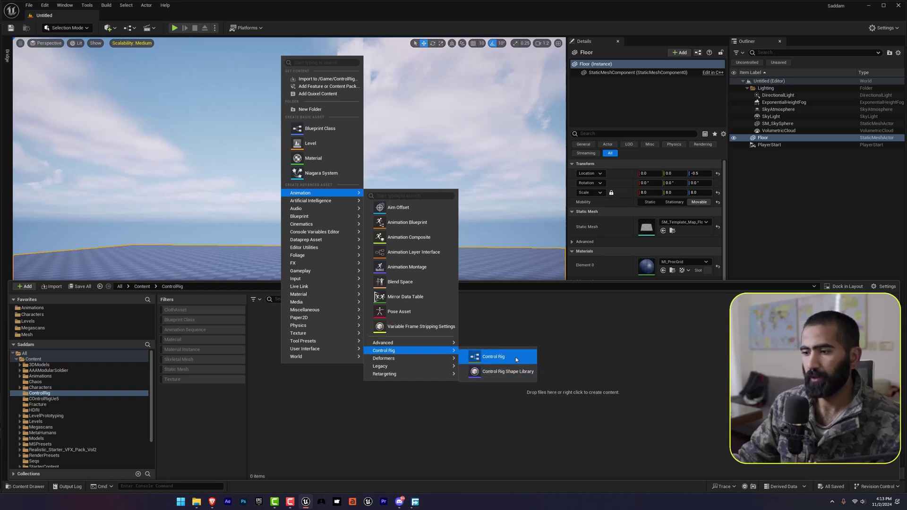
Step: Search the plugins for "control" and check whether the Control Rig plugin is enabled
click(44, 5)
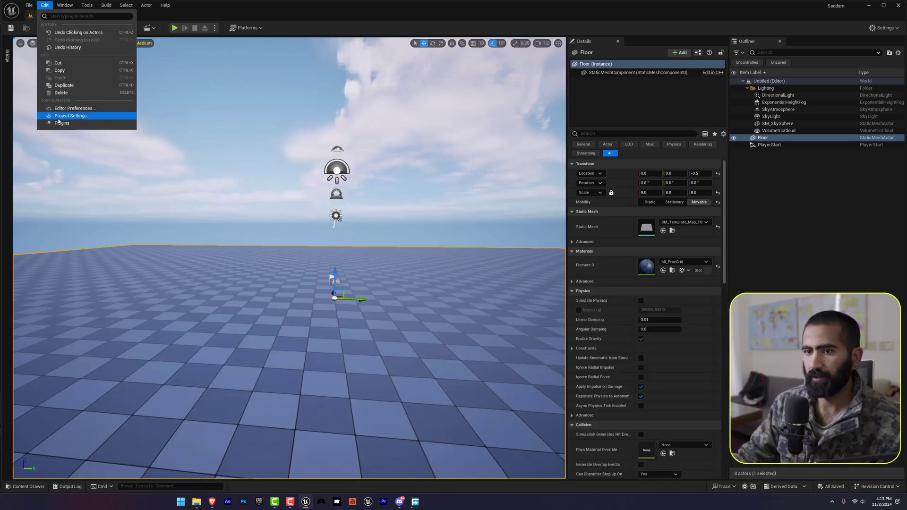
click(66, 118)
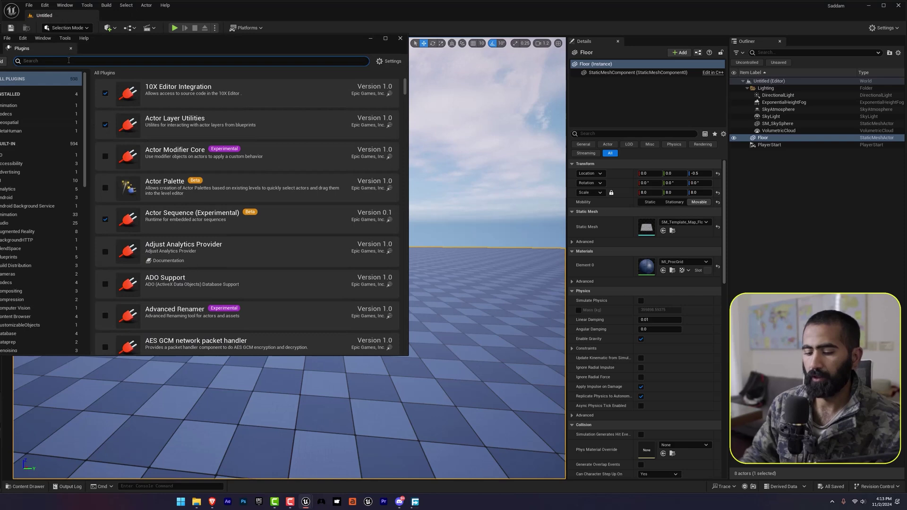
text(control)
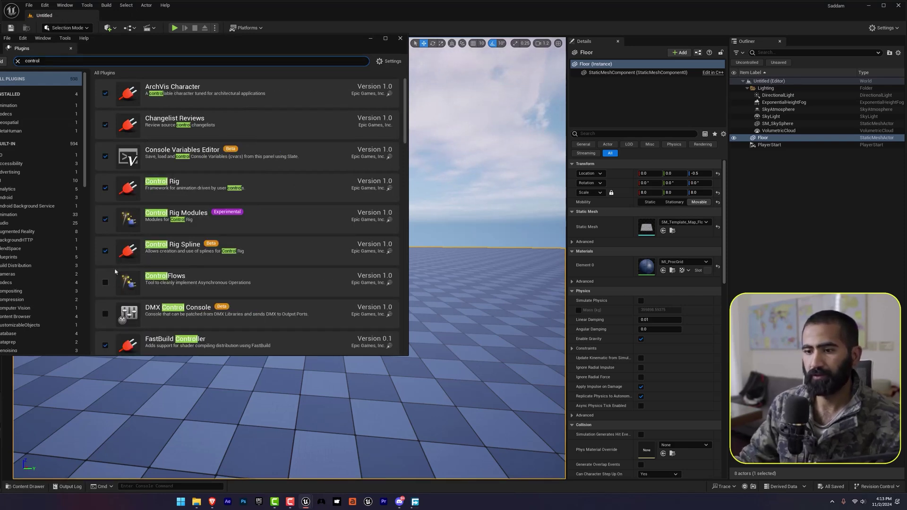
click(105, 188)
click(71, 48)
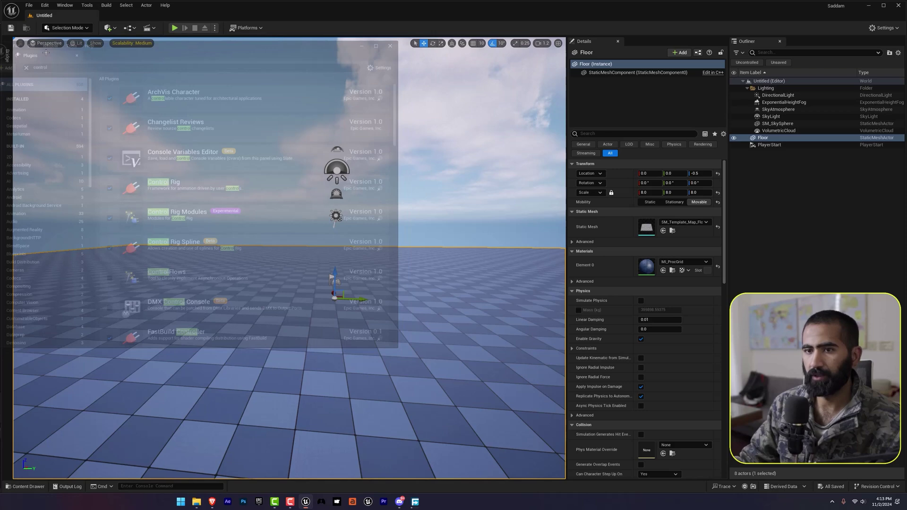
Step: Create a Control Rig asset with ModularRig as its parent in the ControlRig folder and name it Soldier
key(ctrl+space)
right_click(350, 335)
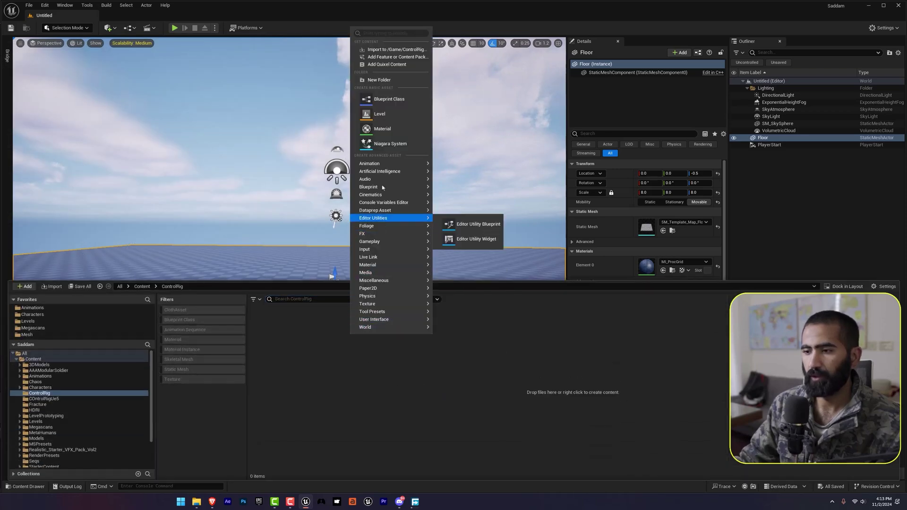
mouse_move(418, 166)
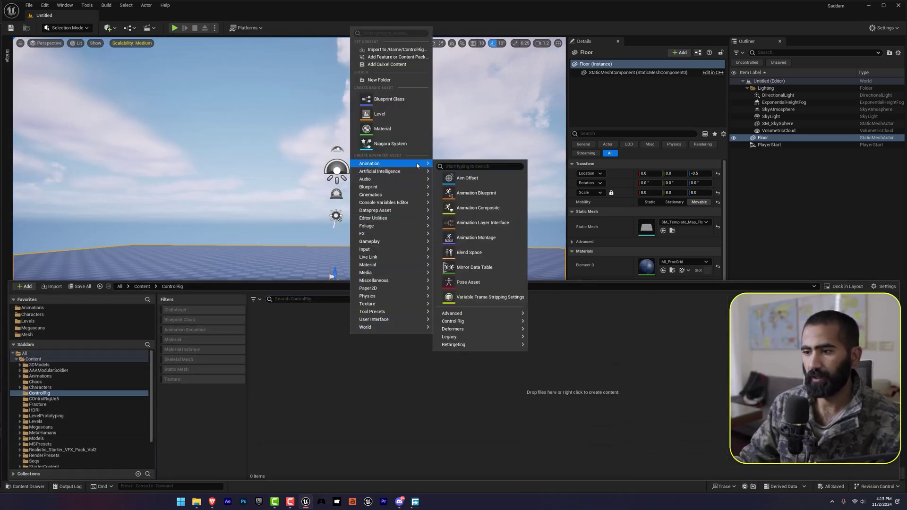
mouse_move(471, 324)
click(561, 334)
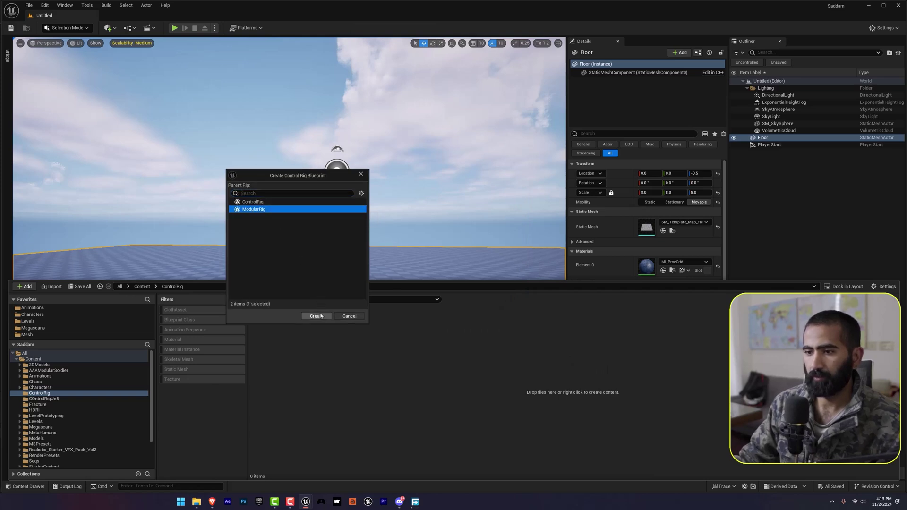
click(316, 316)
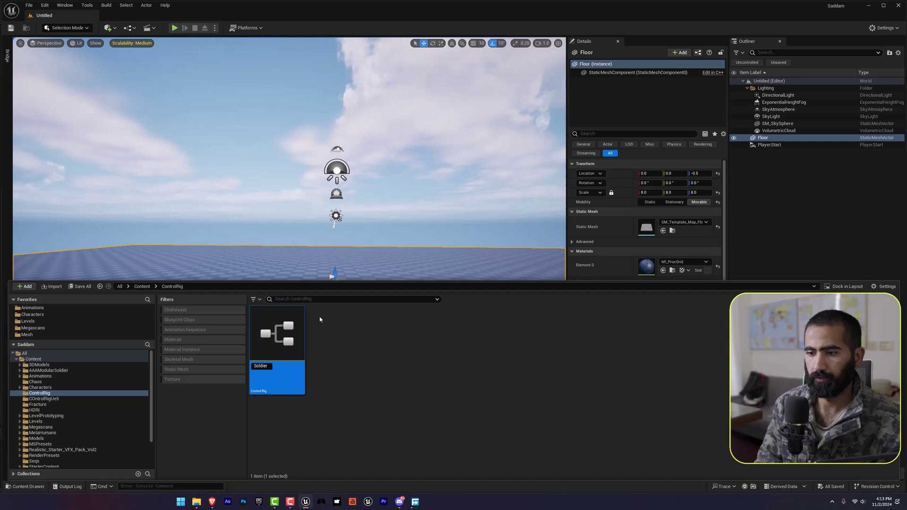
text(Soldier)
key(Return)
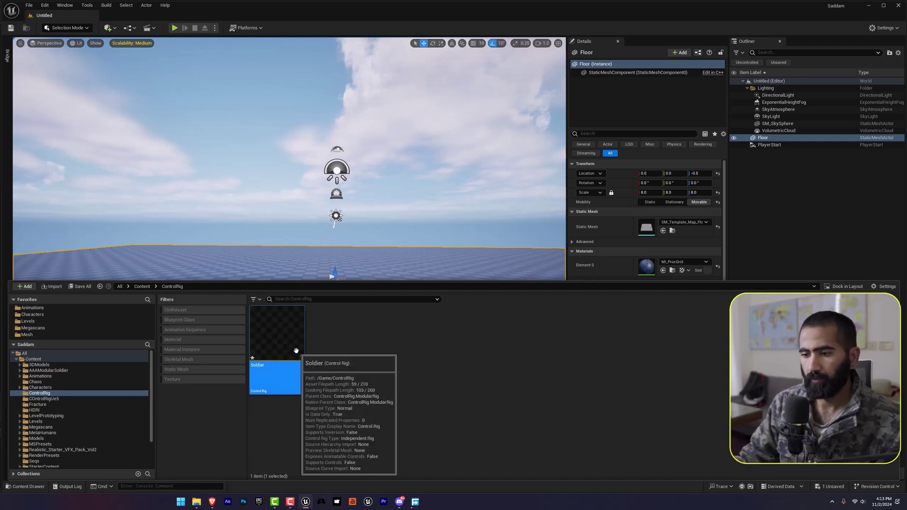
Step: Open the Soldier rig and set its preview mesh to SK_SOF_A1
double_click(297, 355)
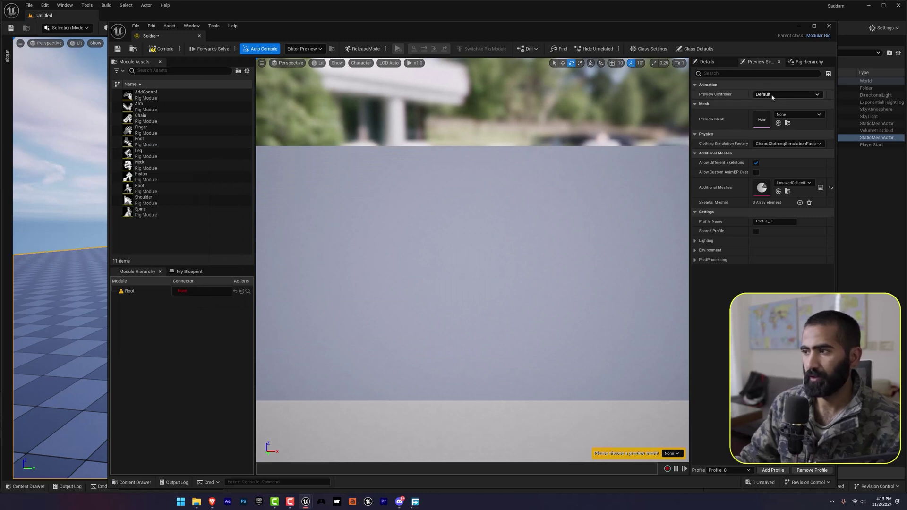
click(799, 114)
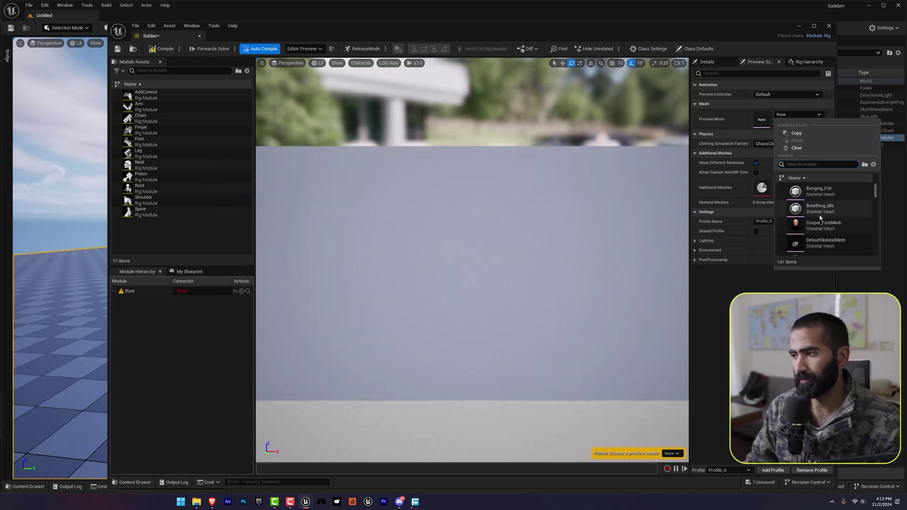
scroll(821, 218, down, 3)
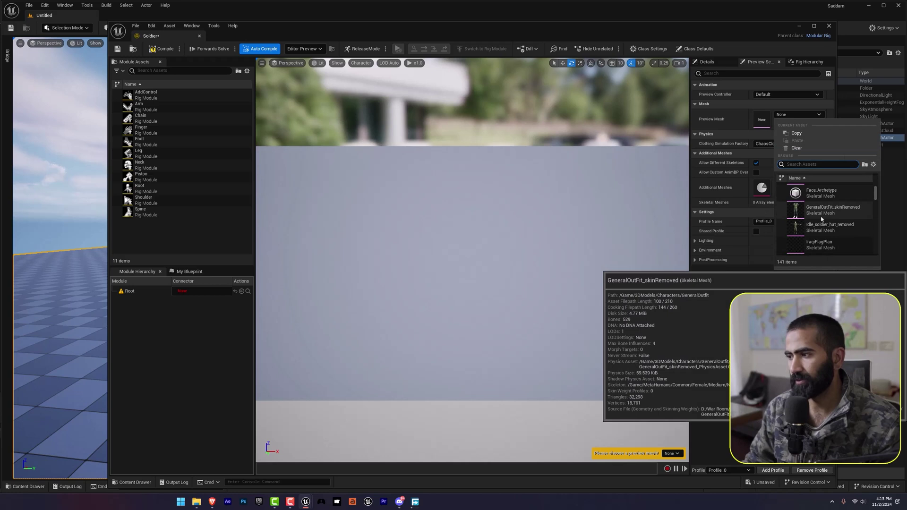
scroll(821, 222, down, 8)
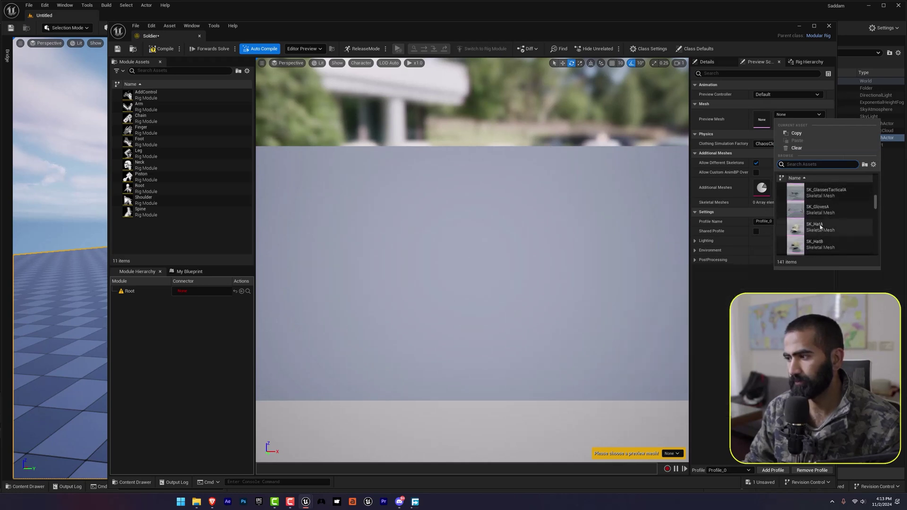
scroll(821, 227, down, 10)
click(821, 234)
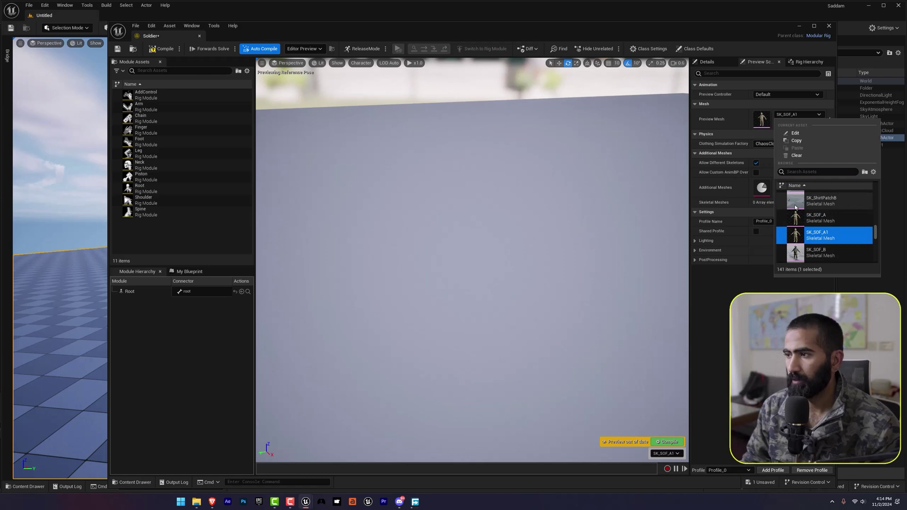
click(719, 119)
Step: Attach the Spine module to the root's spine_01 socket on the soldier
right_drag(611, 207, 695, 182)
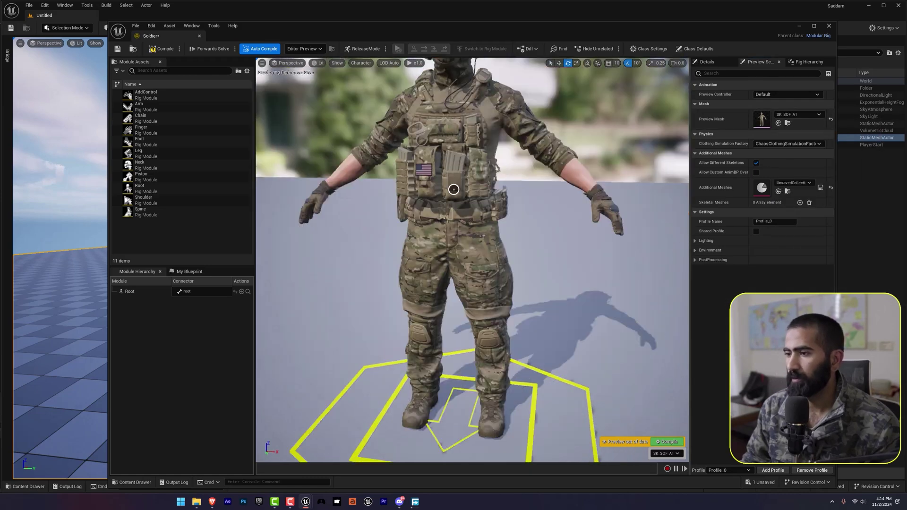
right_drag(453, 190, 417, 268)
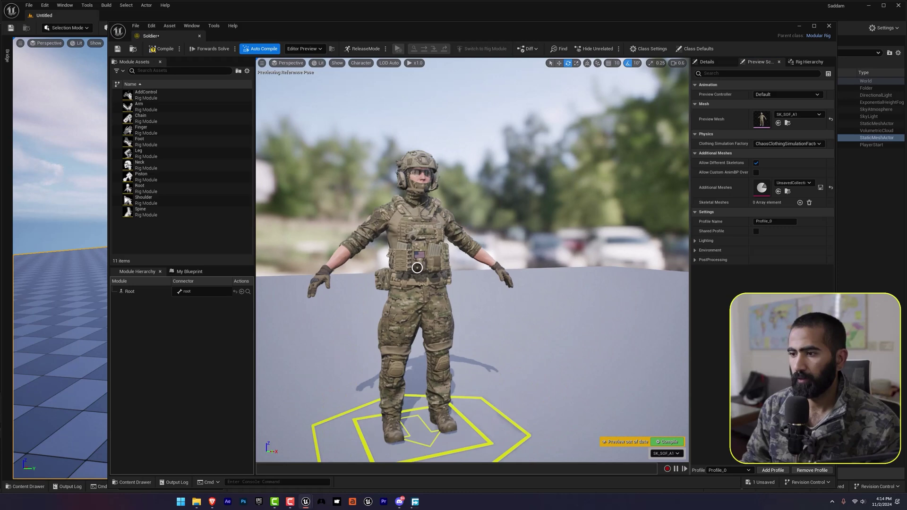
alt+drag(417, 268, 515, 273)
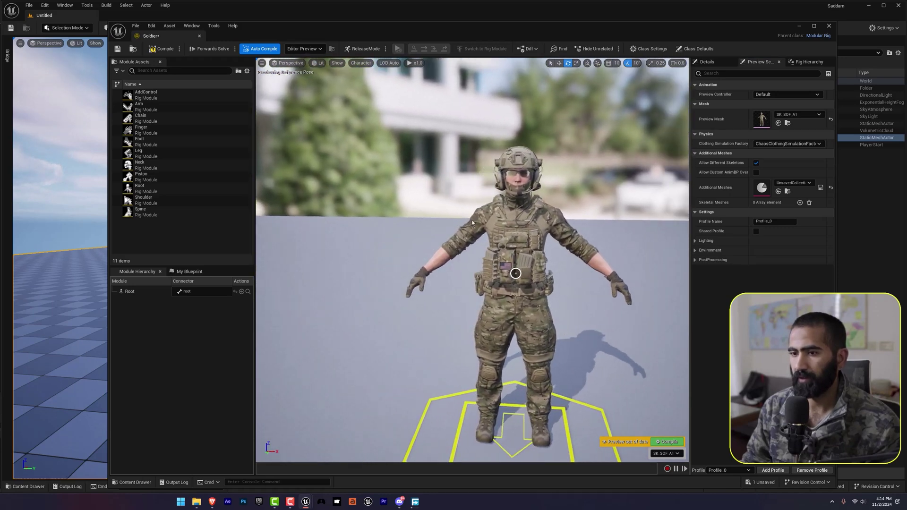
click(187, 212)
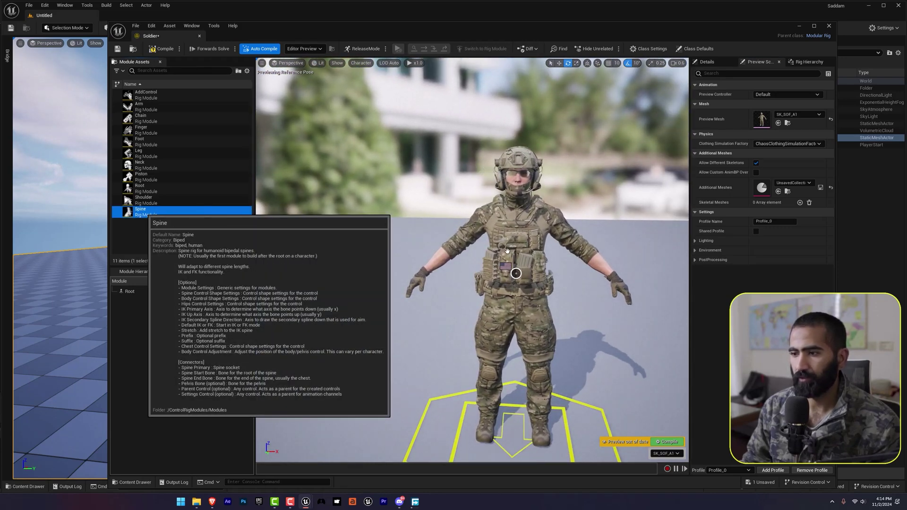
drag(516, 273, 517, 275)
Step: Attach a Leg module to the thigh_r socket at the soldier's right hip
right_drag(456, 261, 591, 251)
right_drag(472, 260, 361, 262)
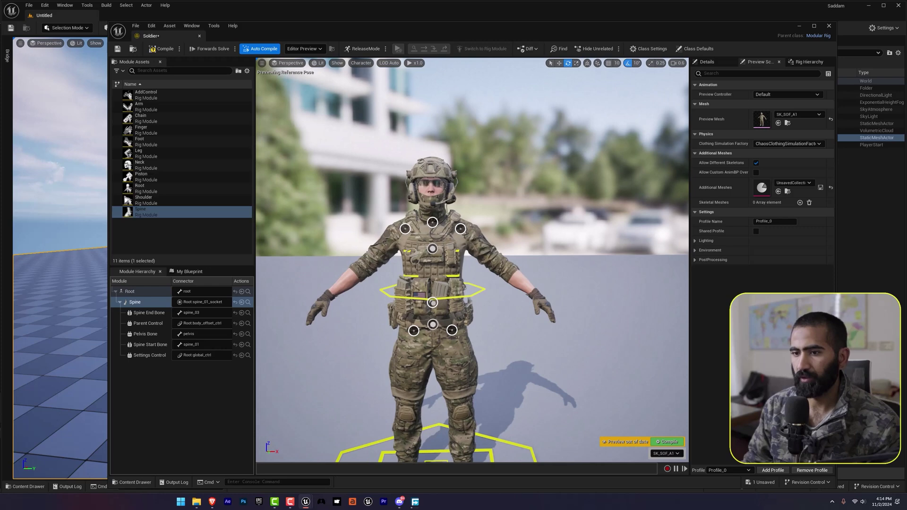
click(199, 154)
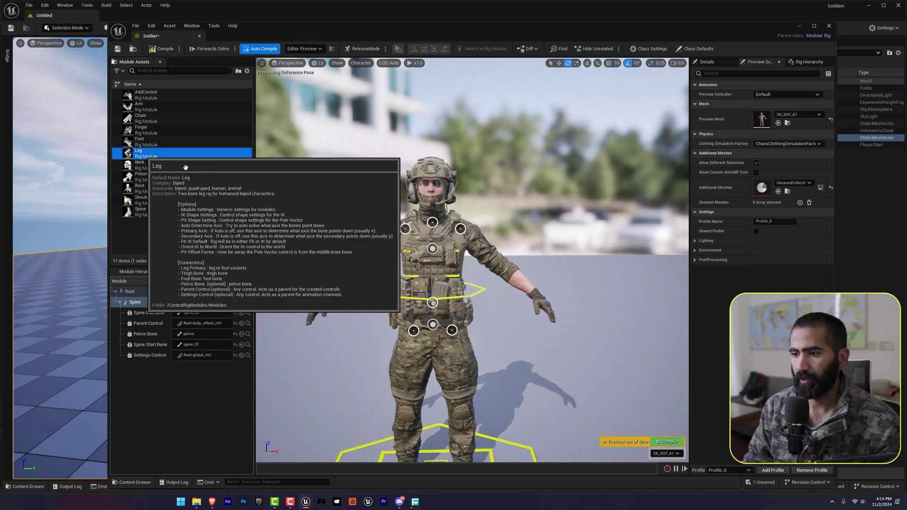
drag(395, 308, 414, 331)
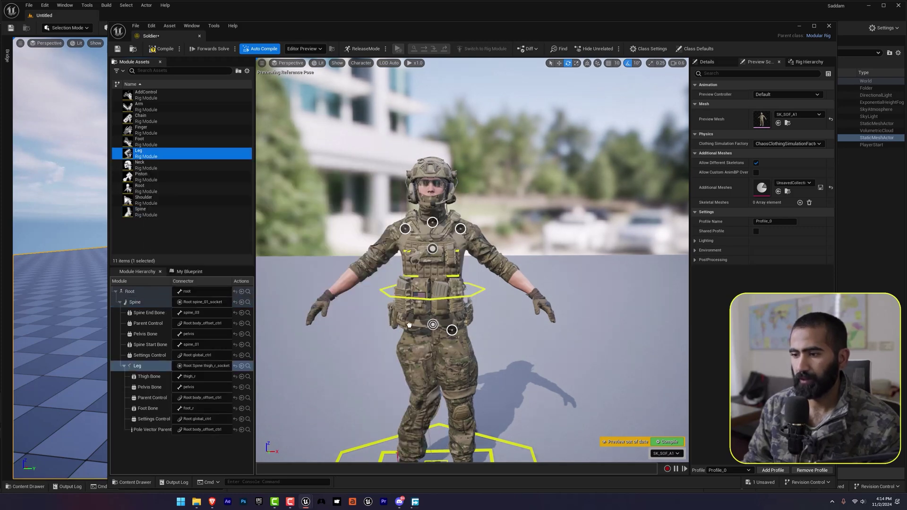
Step: Attach a second Leg module to the thigh_l socket at the soldier's left hip
right_drag(472, 259, 479, 330)
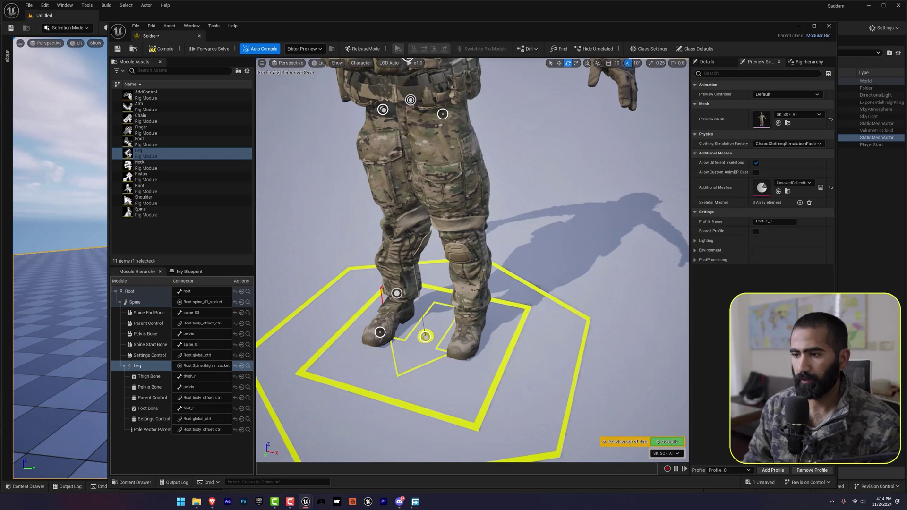
right_drag(410, 224, 389, 183)
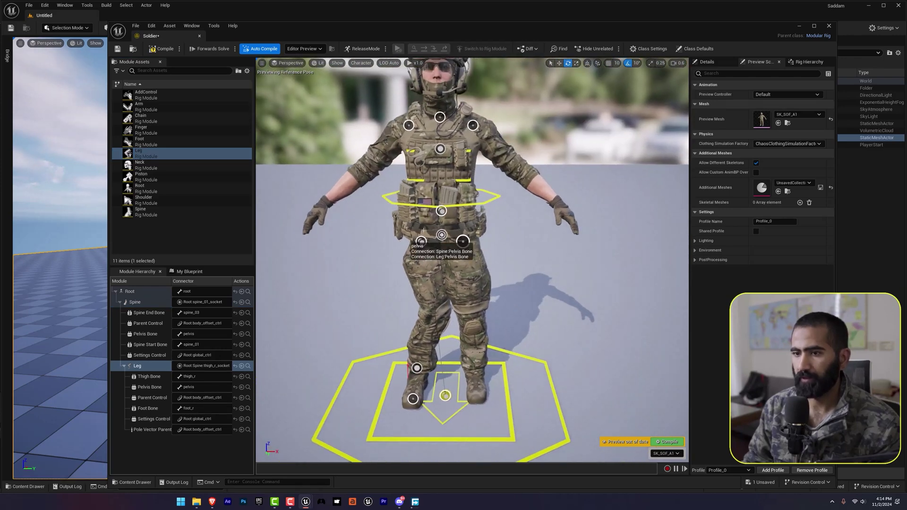
drag(142, 154, 465, 241)
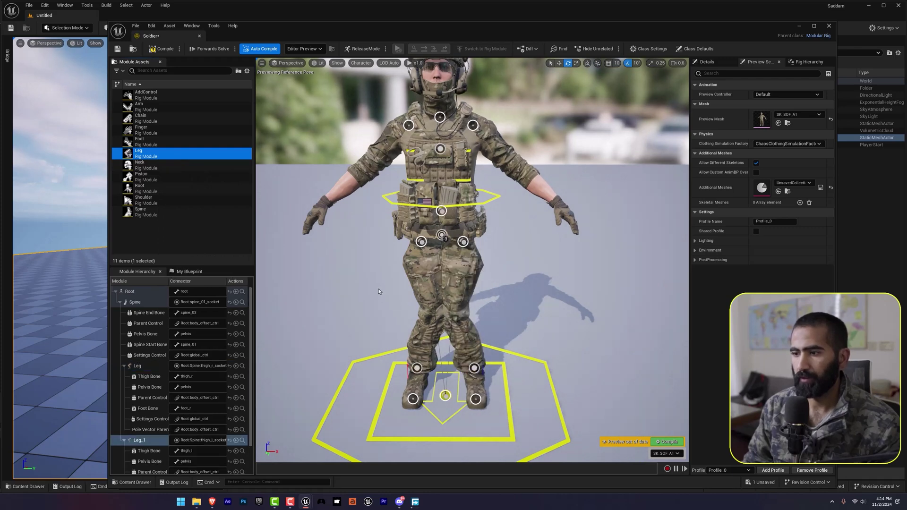
Step: Attach a Shoulder module to the clavicle socket on each side of the soldier's upper chest
right_drag(379, 292, 438, 266)
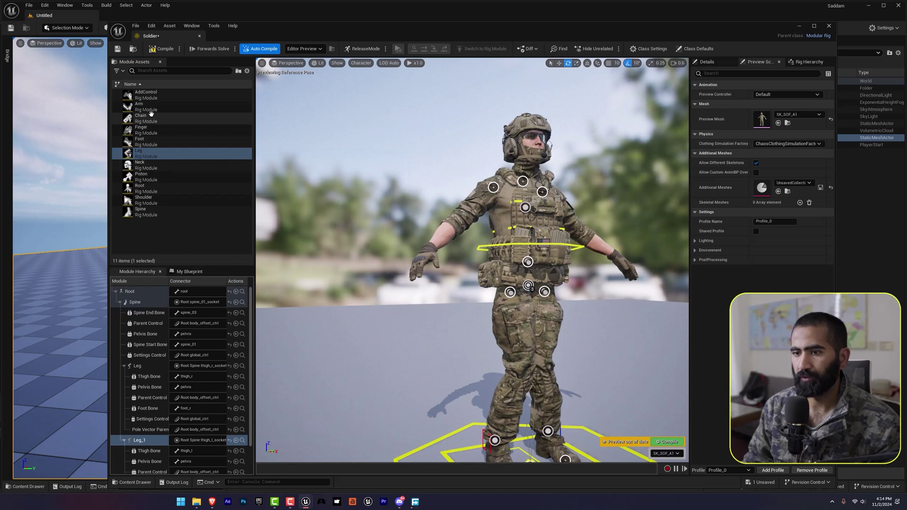
drag(152, 202, 489, 193)
drag(161, 202, 544, 194)
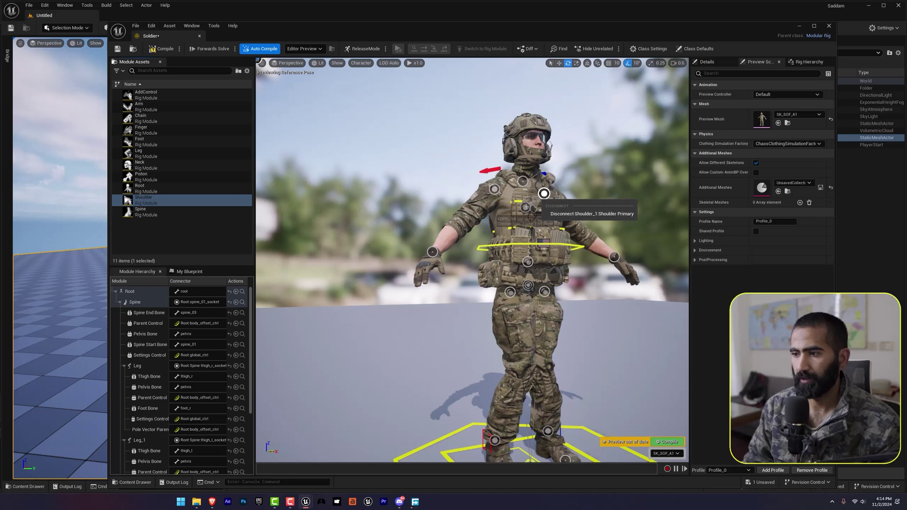
Step: Attach an Arm module to the socket on each of the soldier's two arms
right_drag(516, 205, 557, 207)
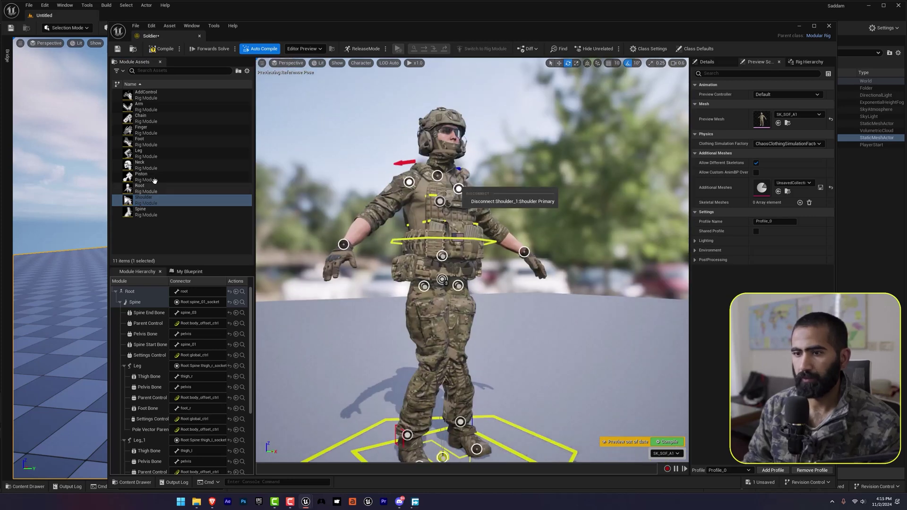
drag(142, 107, 342, 244)
drag(141, 108, 425, 258)
Step: Attach a Foot module to the foot socket of each of the soldier's legs
right_drag(270, 216, 270, 310)
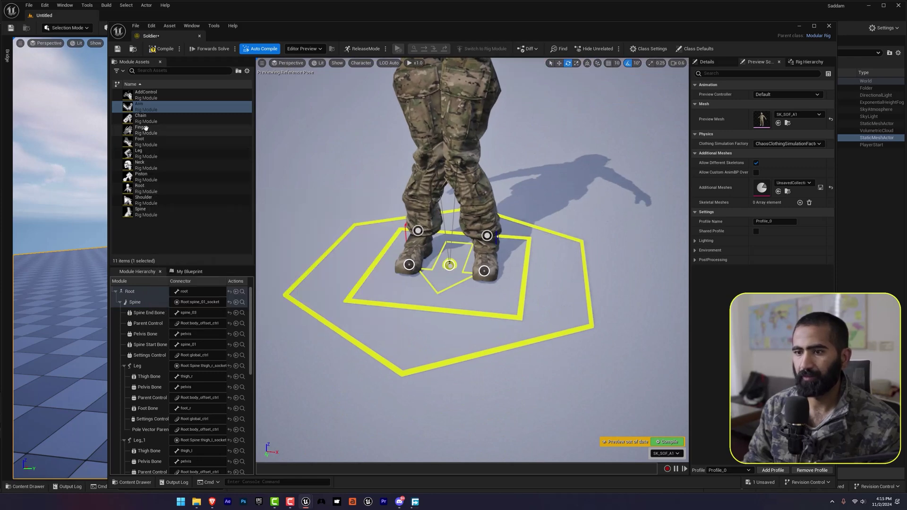
drag(141, 142, 408, 265)
drag(137, 143, 449, 266)
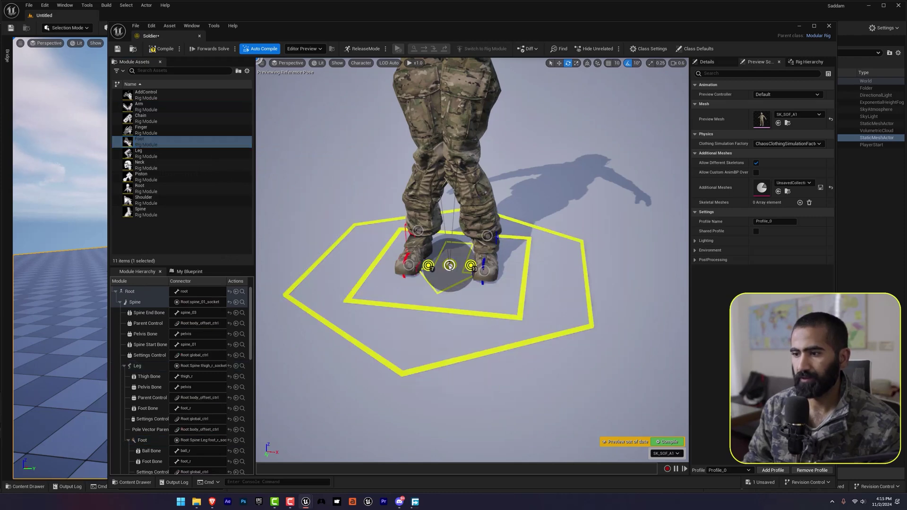
Step: Select the root control between the soldier's feet and inspect the attached rig controls
click(450, 266)
right_drag(450, 266, 476, 222)
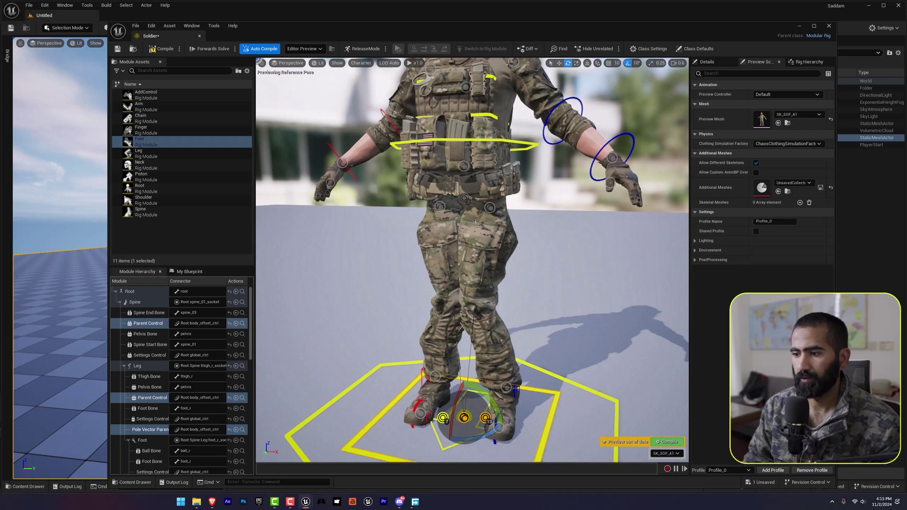
click(487, 389)
right_drag(542, 346, 371, 352)
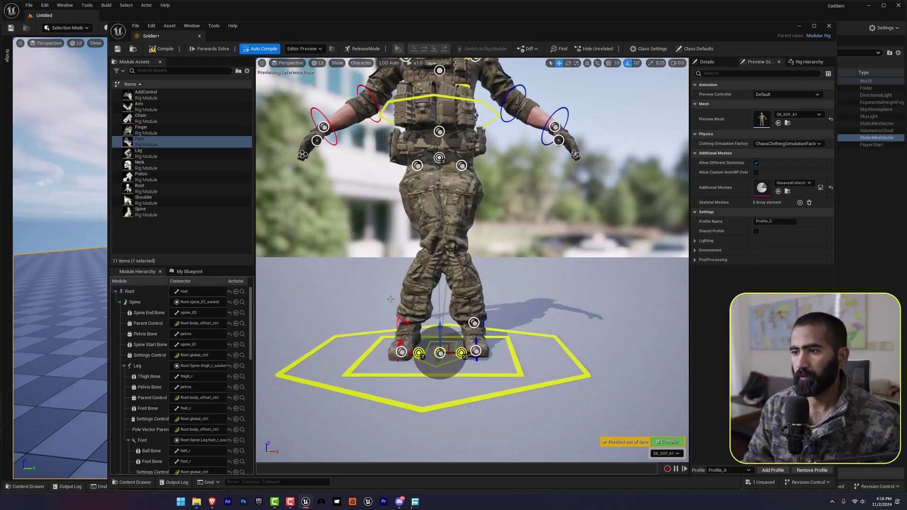
Step: Move the right leg's pole vector control forward so it sits in front of the knee
right_drag(391, 300, 436, 311)
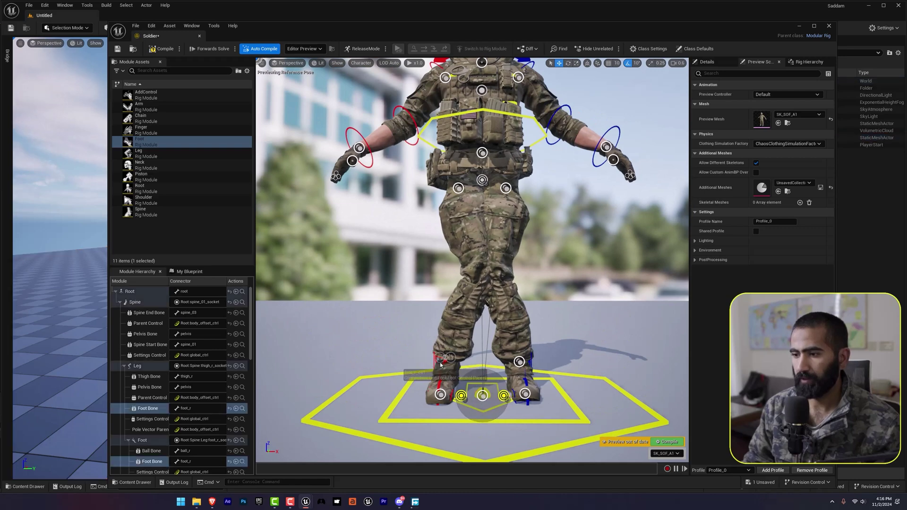
right_drag(484, 380, 423, 375)
click(413, 378)
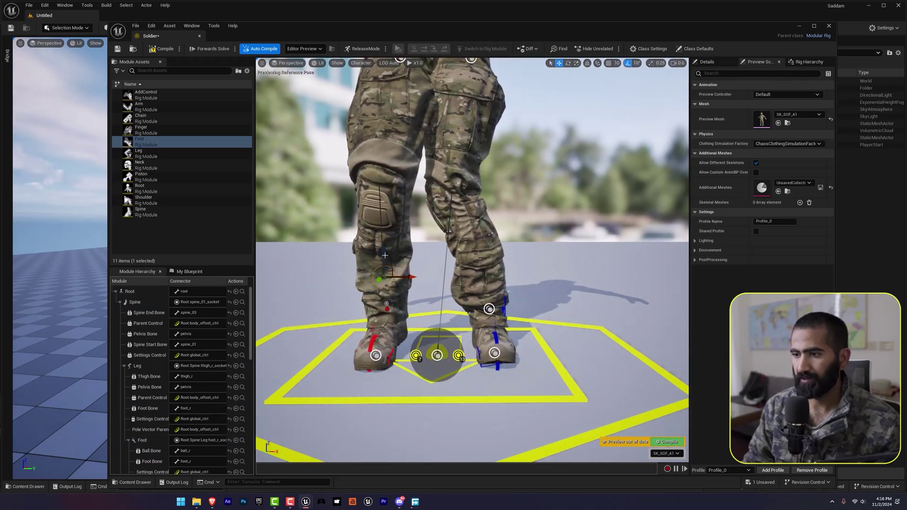
right_drag(385, 255, 366, 253)
right_drag(390, 281, 413, 249)
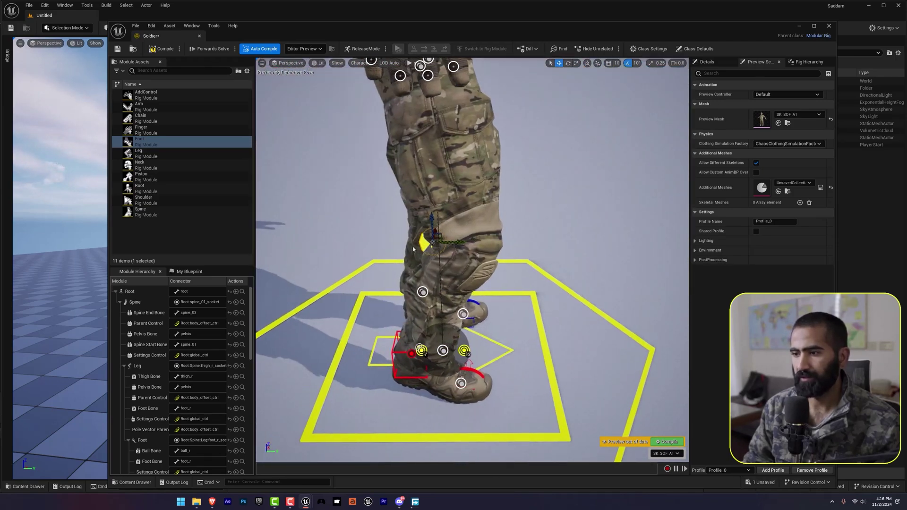
drag(450, 246, 518, 240)
Step: Try moving the soldier's right foot control and undo the move
right_drag(585, 228, 567, 248)
click(406, 238)
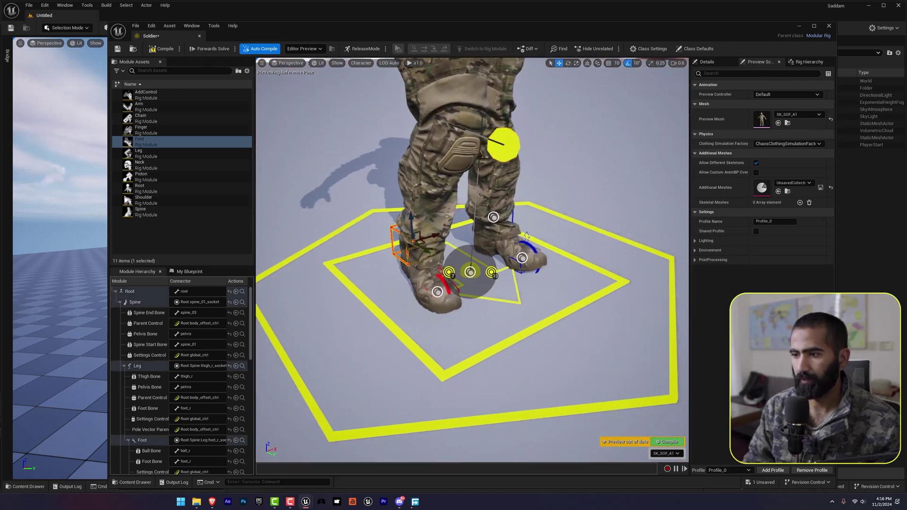
key(ctrl+z)
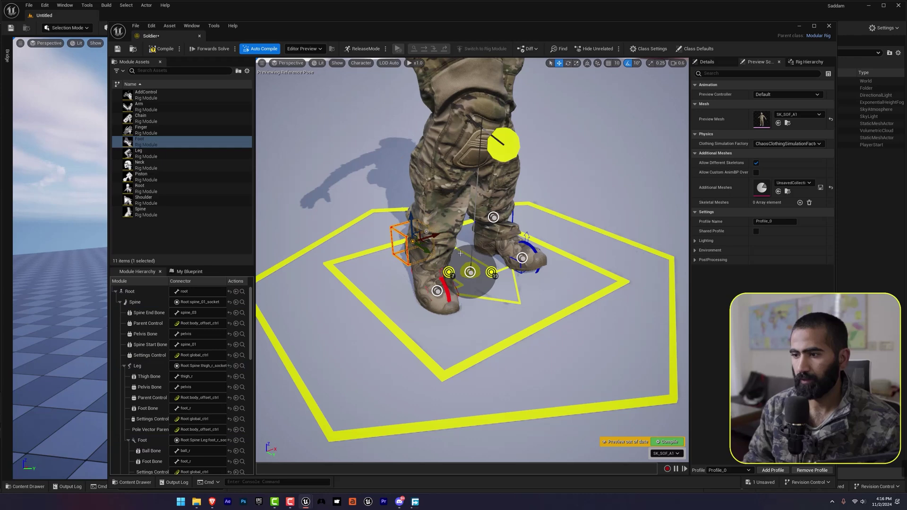
Step: Move the left leg's pole vector control forward so it sits in front of the left knee
right_drag(416, 246, 411, 225)
right_drag(496, 284, 496, 296)
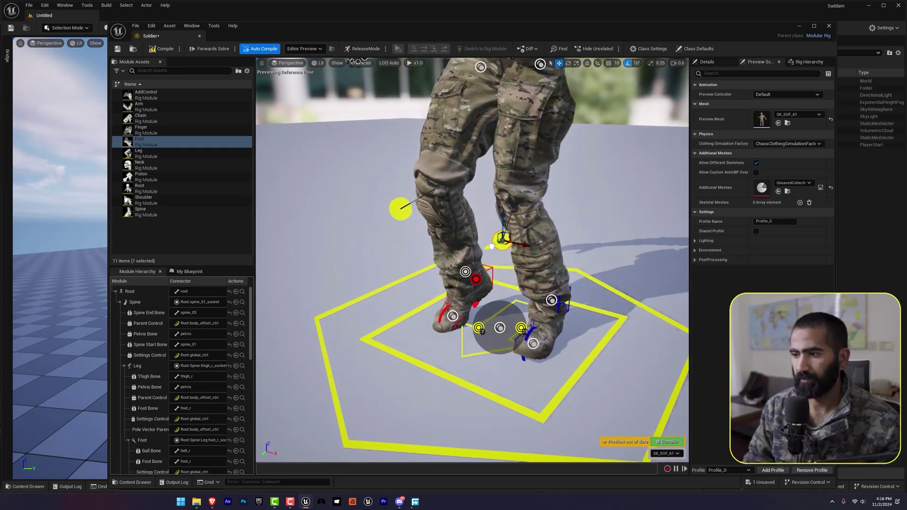
drag(492, 246, 453, 263)
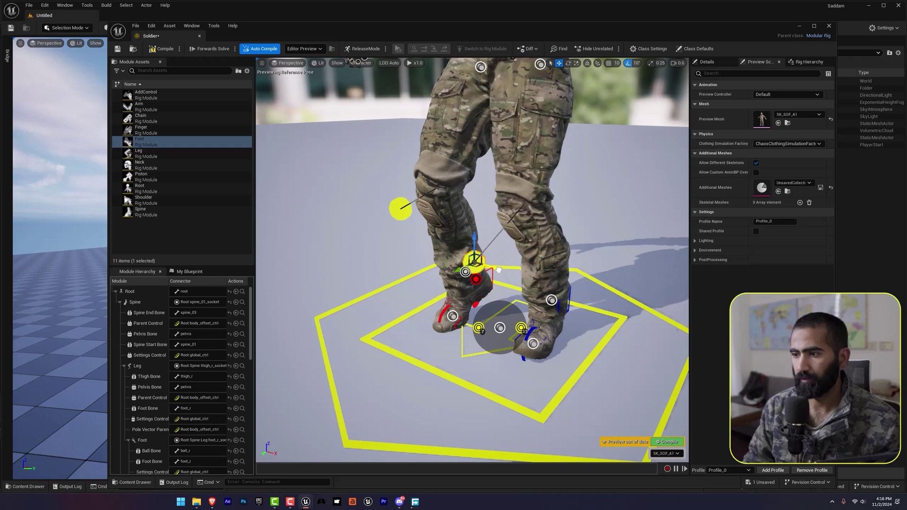
right_drag(509, 274, 535, 269)
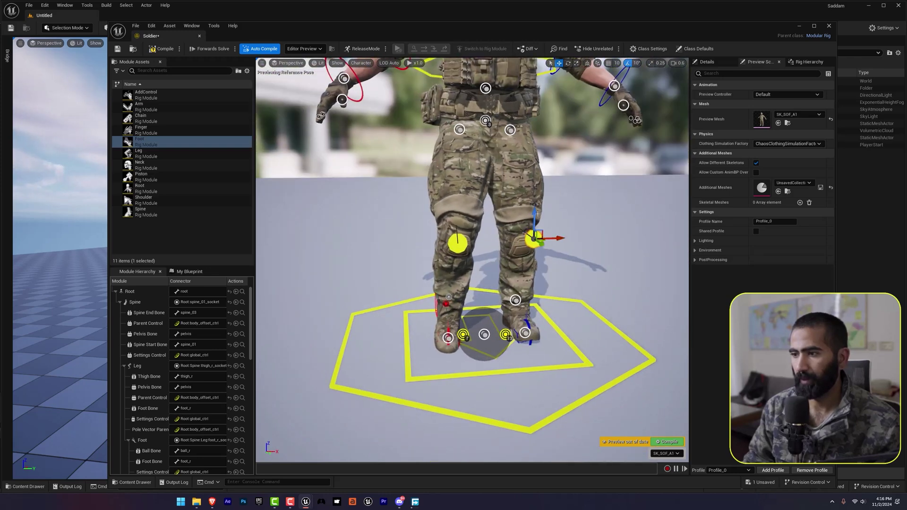
Step: Select the soldier's right foot control and reposition it to test how the foot and leg follow
right_drag(533, 195, 408, 188)
alt+drag(448, 293, 590, 330)
click(592, 333)
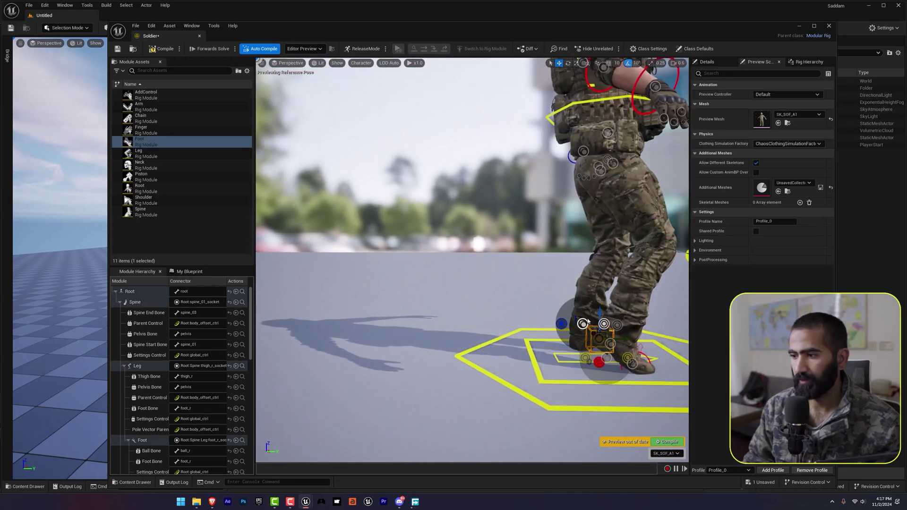
right_drag(581, 299, 625, 326)
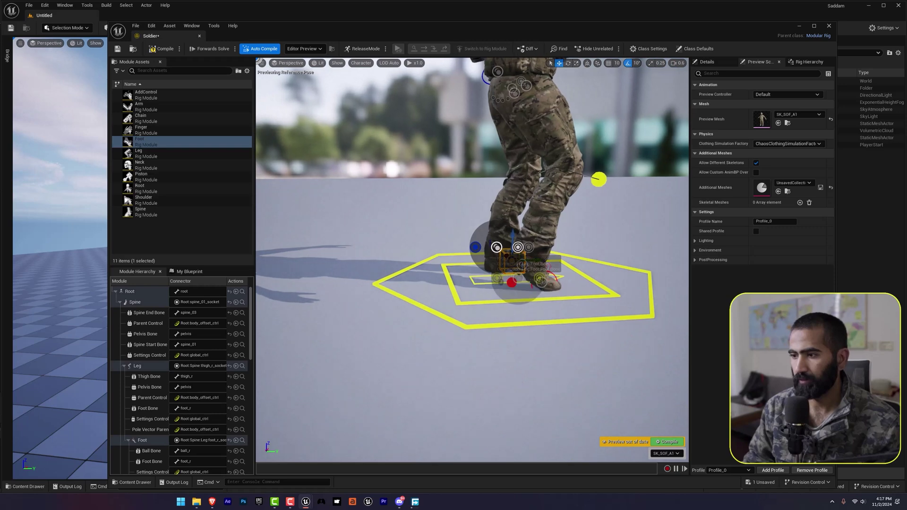
right_drag(489, 280, 449, 278)
right_drag(614, 241, 615, 239)
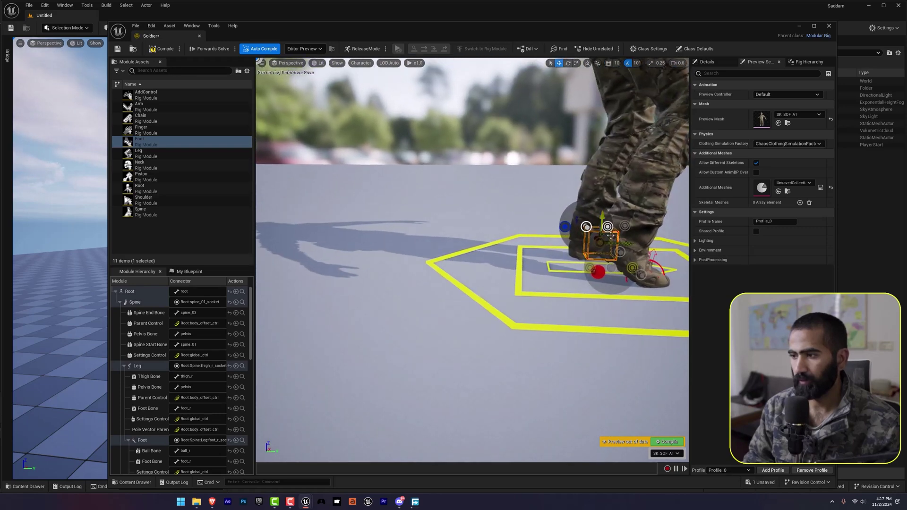
drag(616, 237, 568, 227)
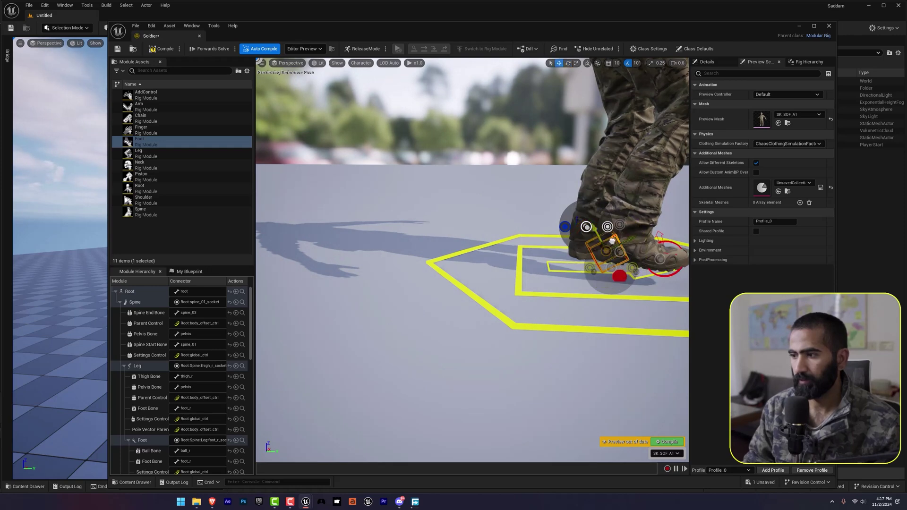
drag(613, 241, 618, 258)
Step: Rotate the right elbow control to bend the soldier's forearm forward across the body
right_drag(618, 239, 556, 128)
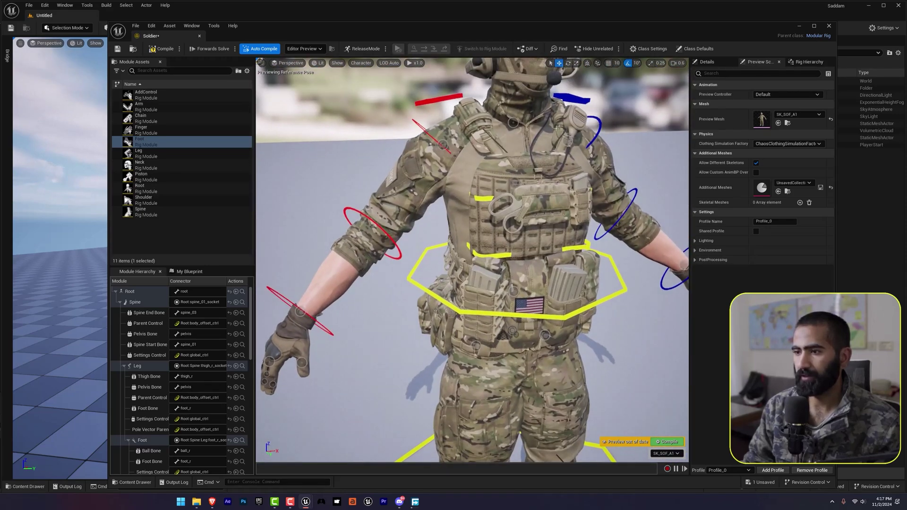
click(378, 224)
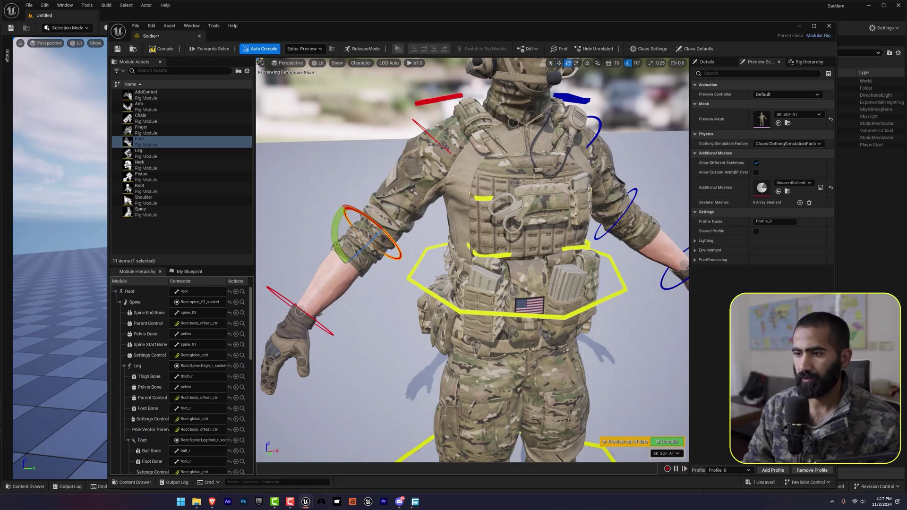
right_drag(382, 244, 374, 249)
key(e)
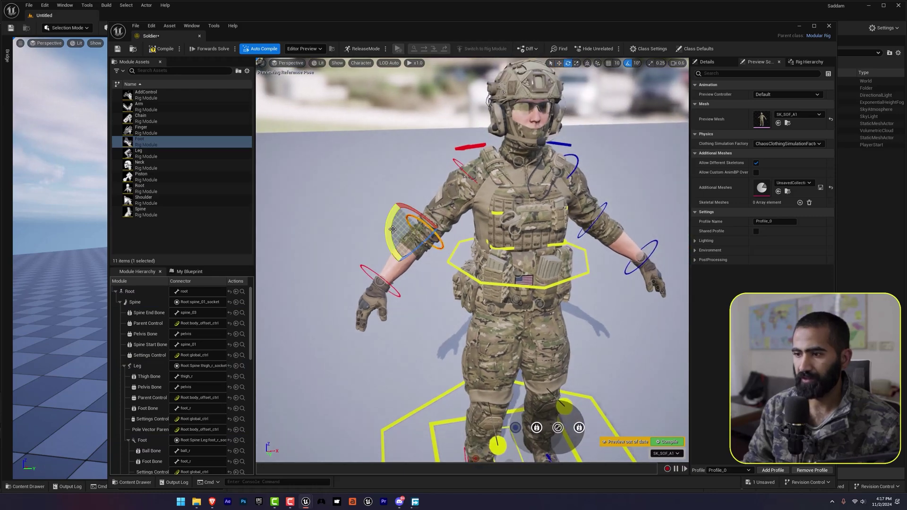
drag(422, 243, 549, 222)
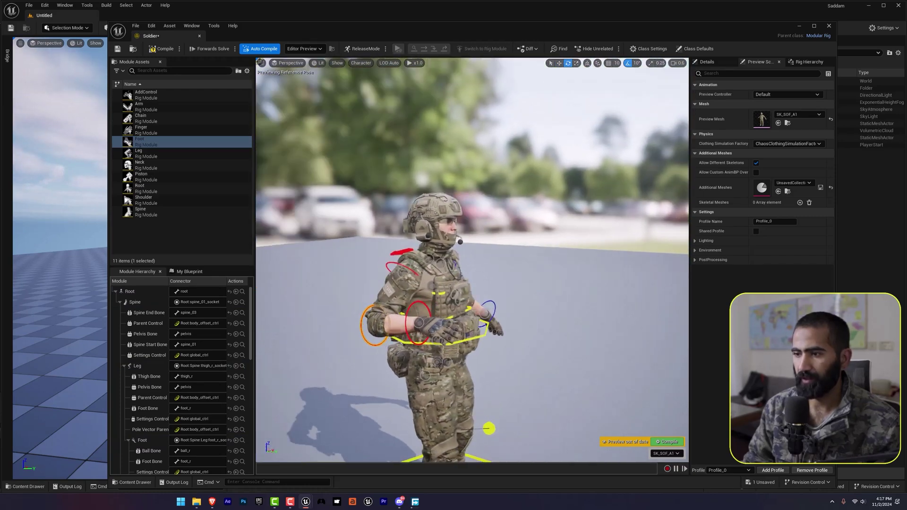